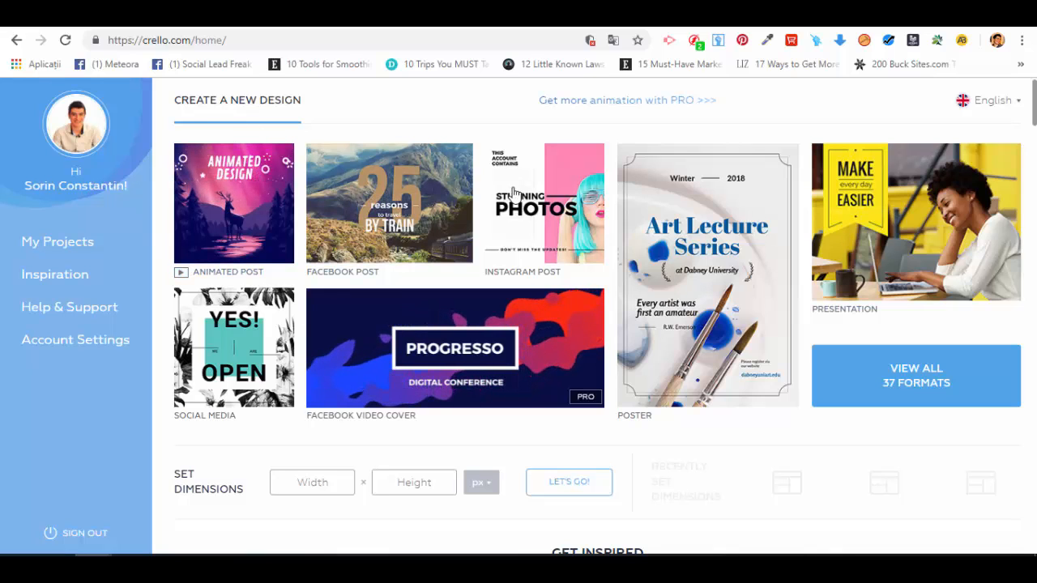
Step: Create a new animated post and apply the red Big Sale Cyber Monday 80% Off template
click(253, 213)
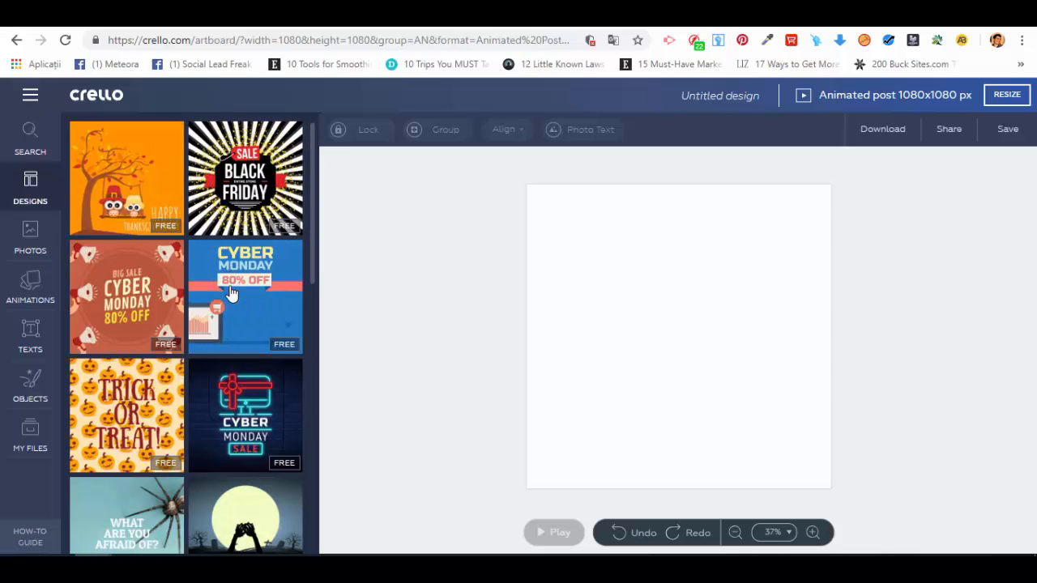
click(158, 302)
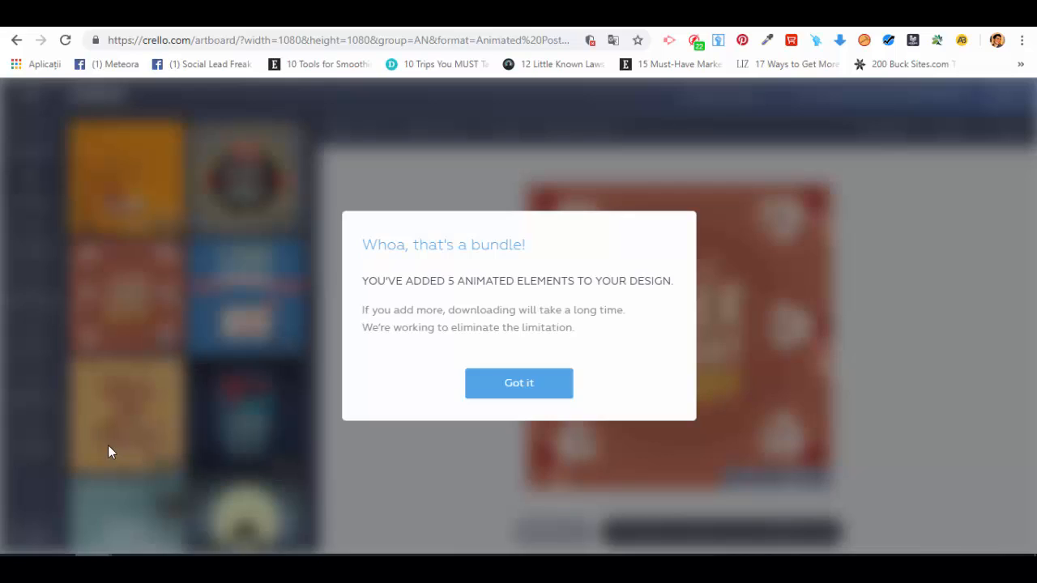
click(519, 382)
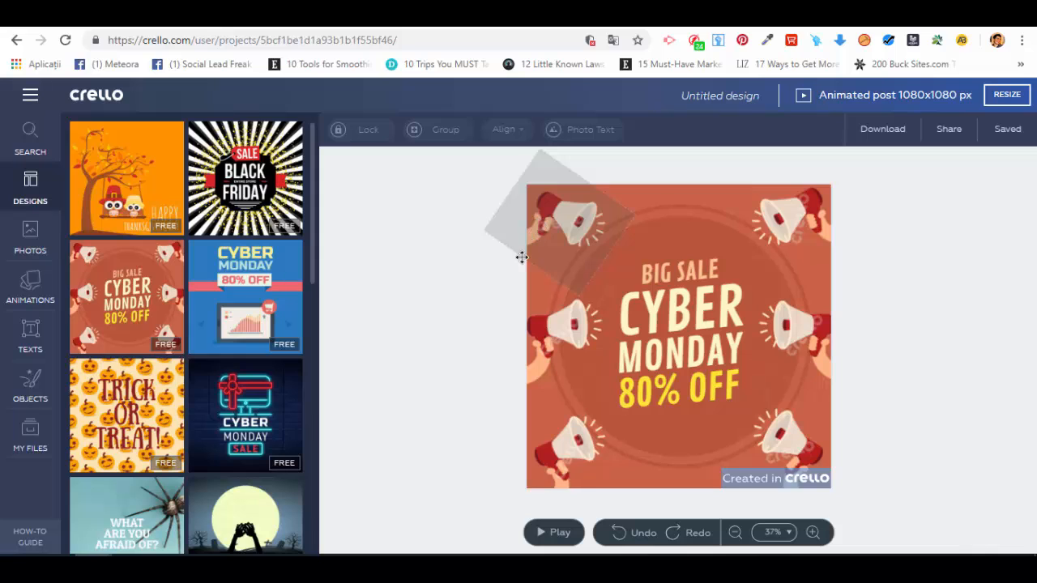
Step: Apply the Black Friday sale template and inspect the editing options of its background, BLACK and SALE texts and red ribbon
click(274, 178)
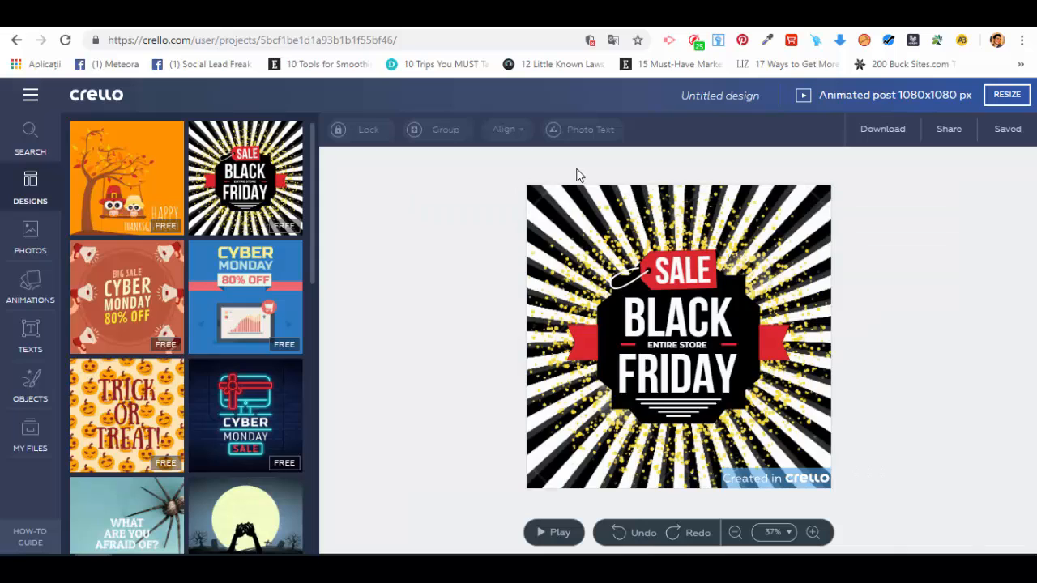
click(567, 194)
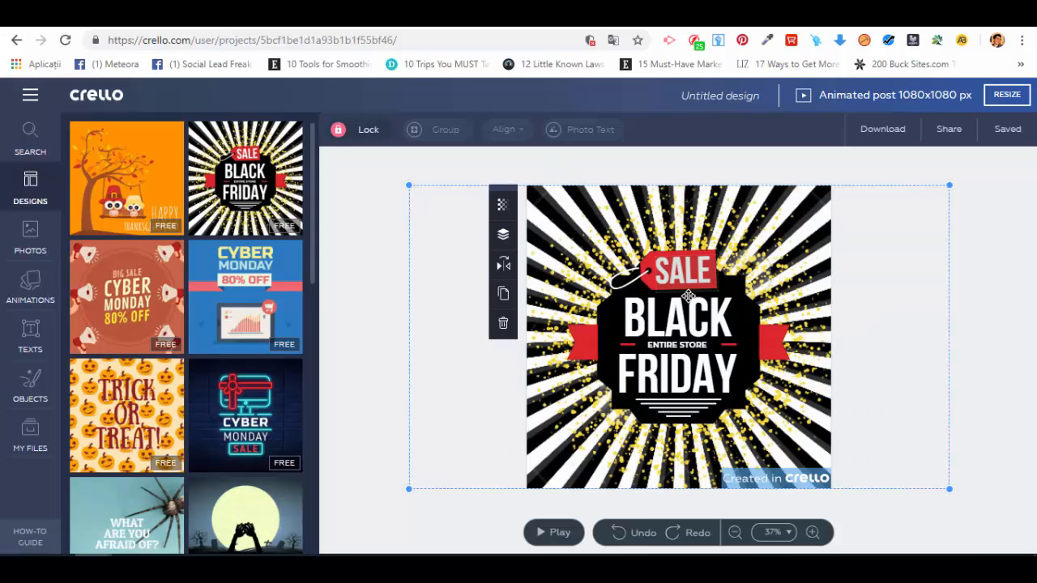
click(691, 310)
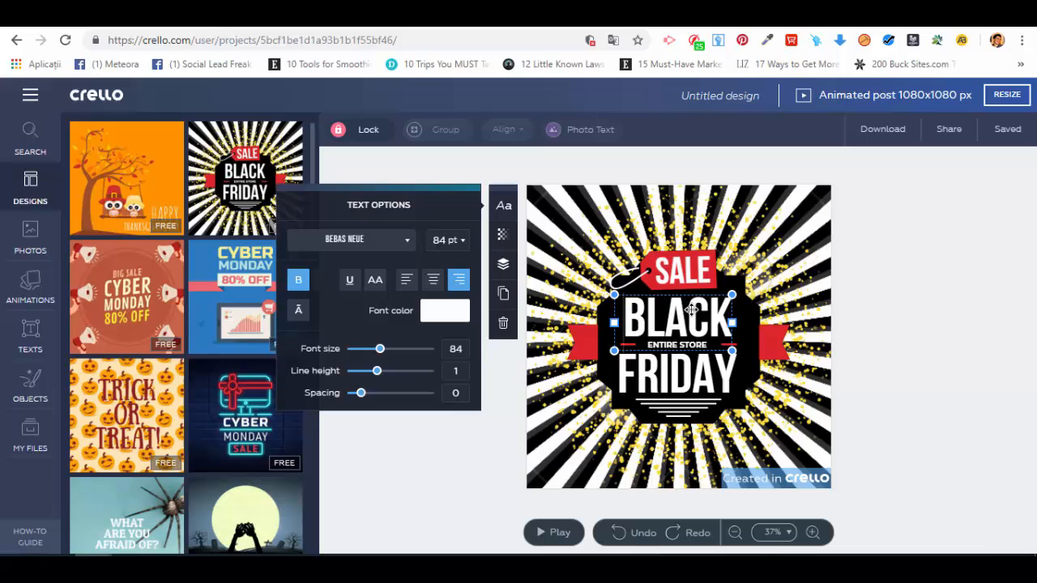
click(665, 268)
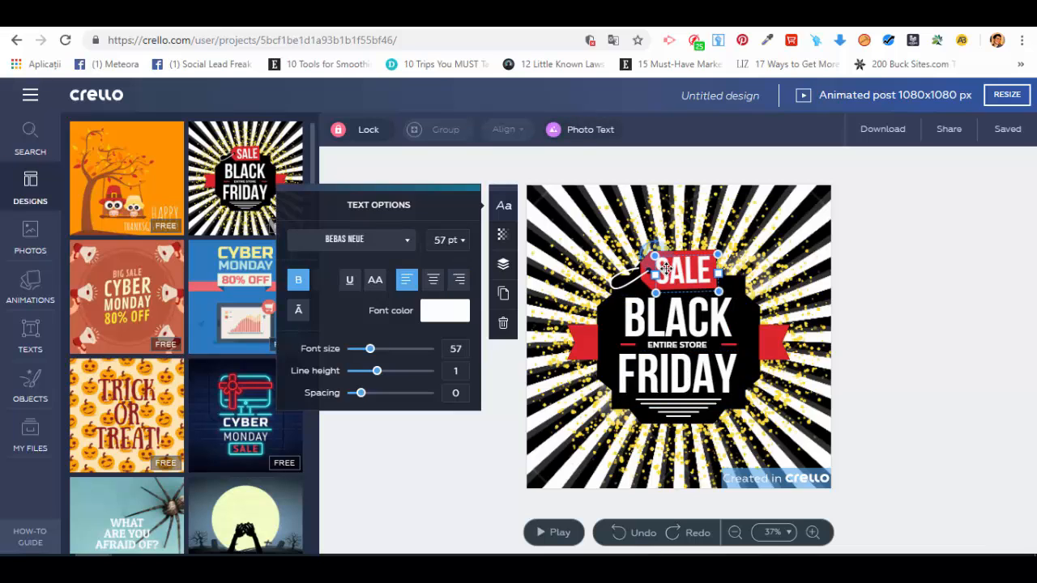
click(670, 315)
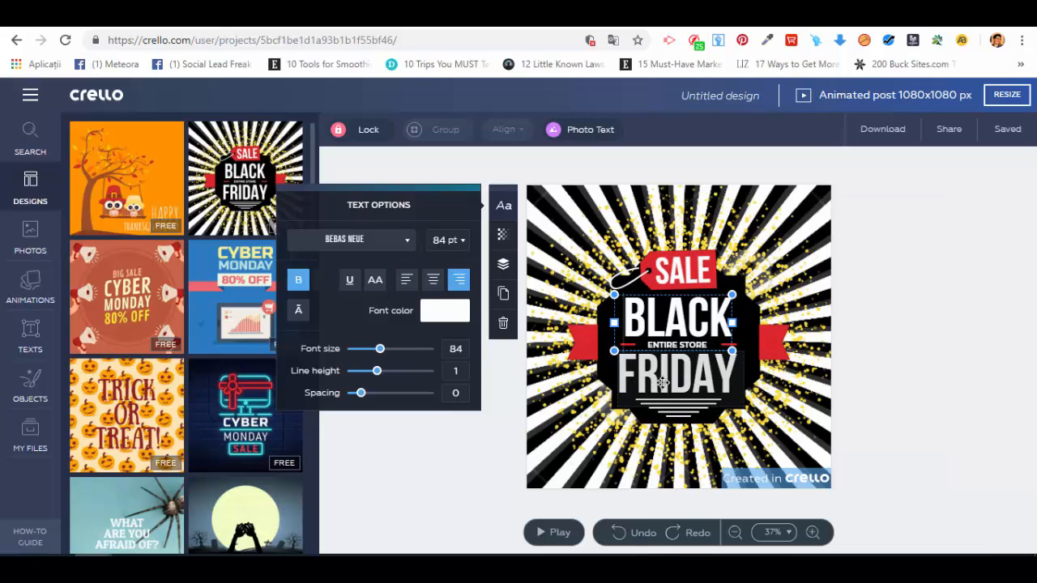
click(583, 343)
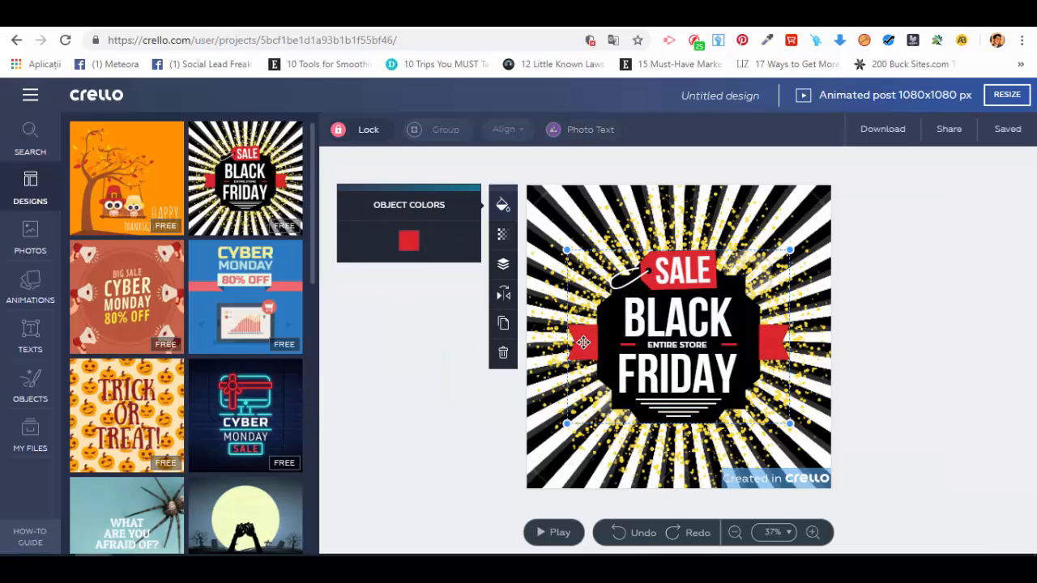
click(902, 361)
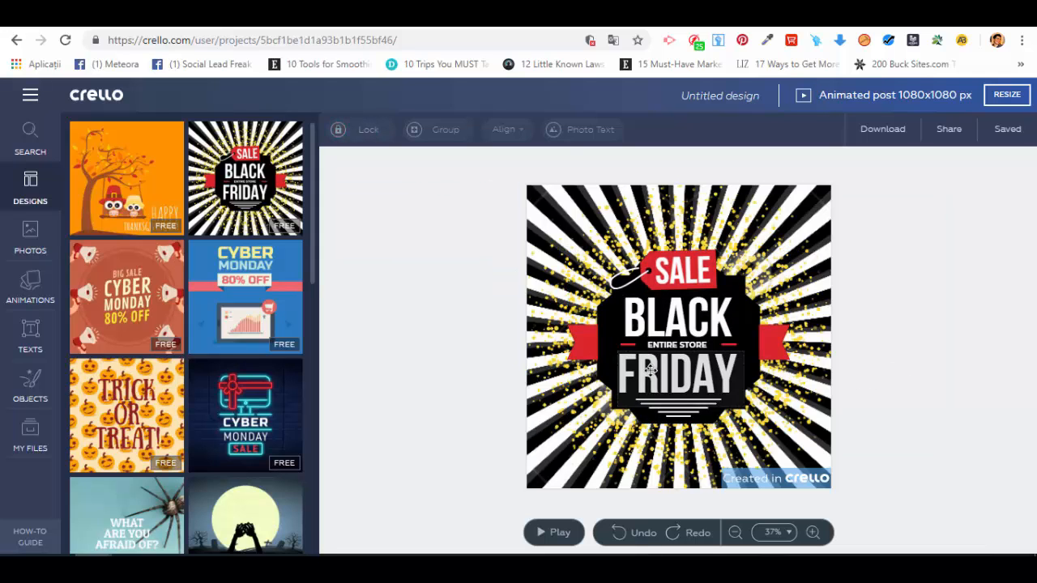
Step: Preview the Black Friday design's animation and return to editing with nothing selected
click(560, 533)
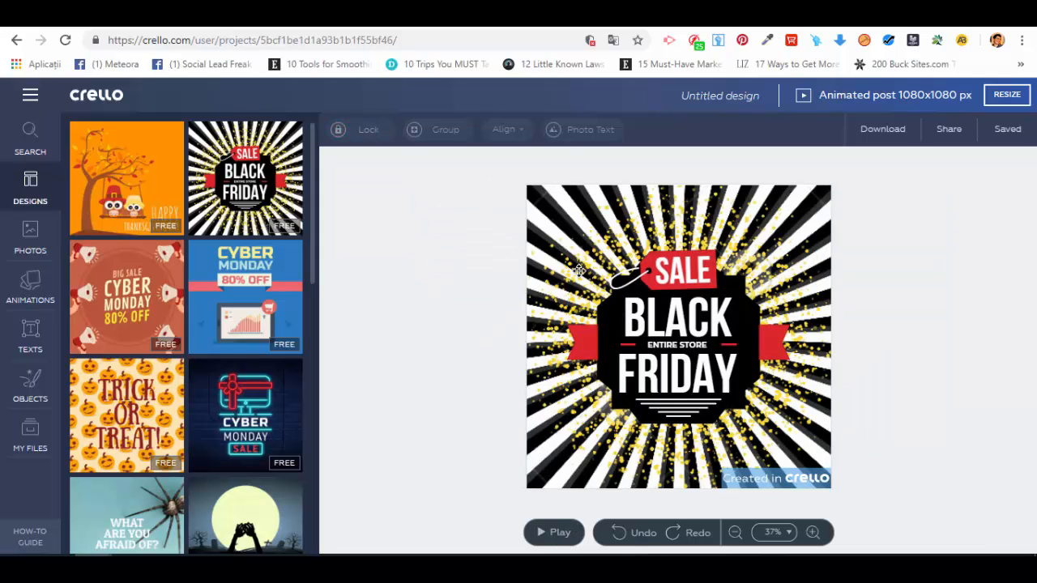
click(561, 533)
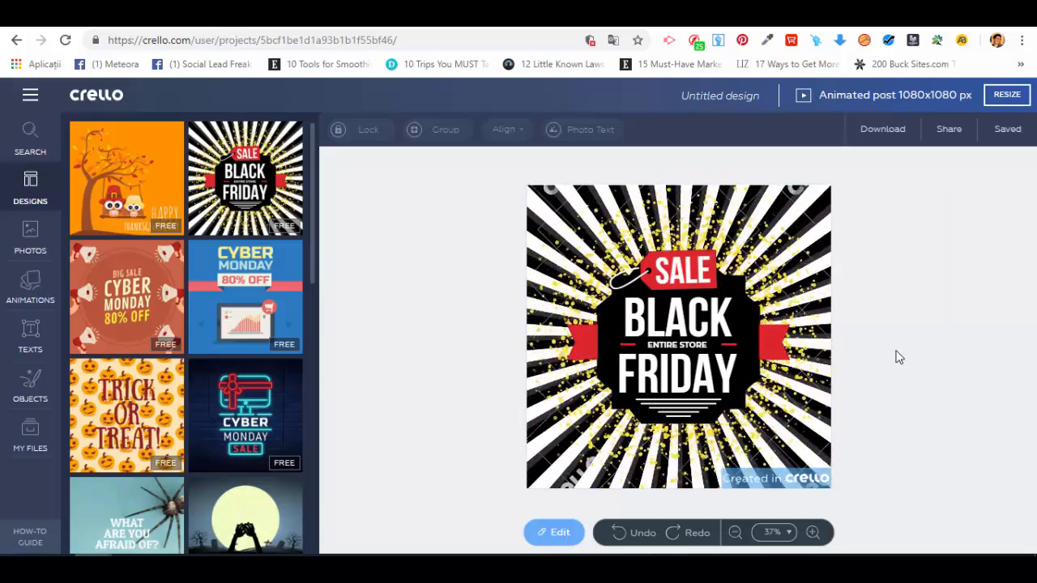
click(689, 324)
click(896, 346)
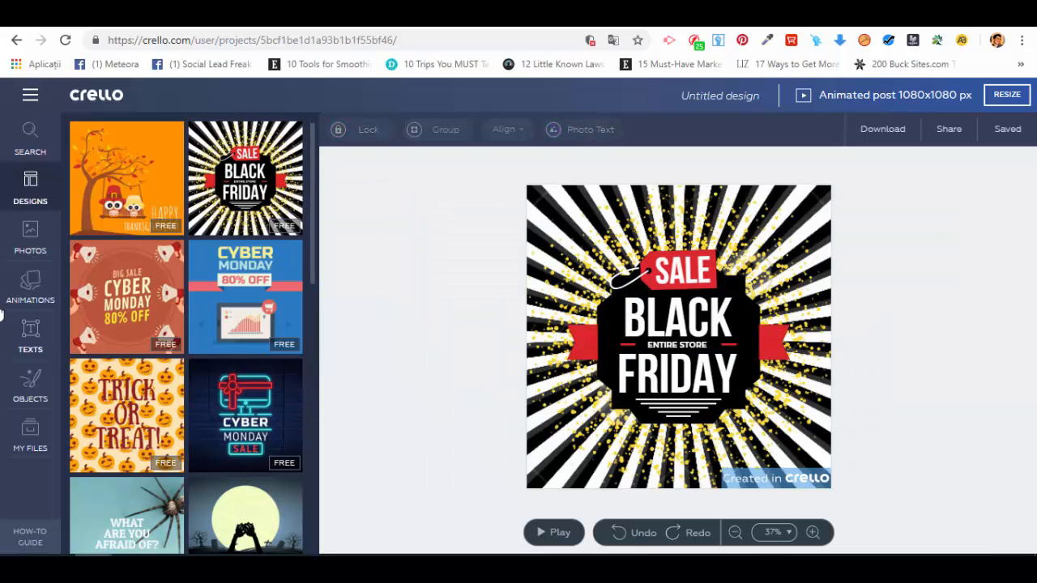
Step: Look through the library of animated objects, covering both the PRO and the free ones
click(25, 291)
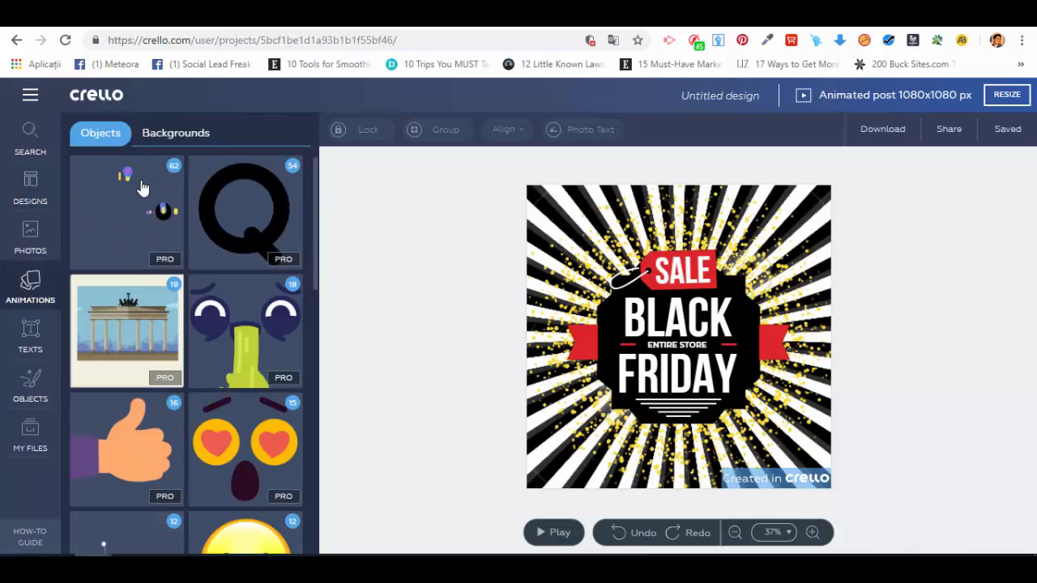
scroll(150, 219, down, 3)
scroll(146, 226, down, 4)
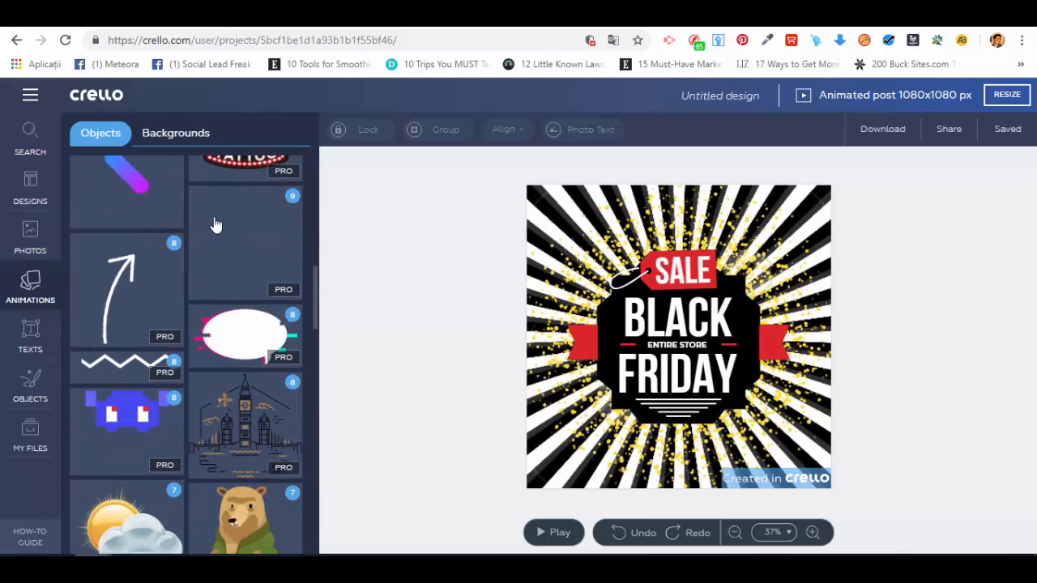
scroll(275, 267, down, 4)
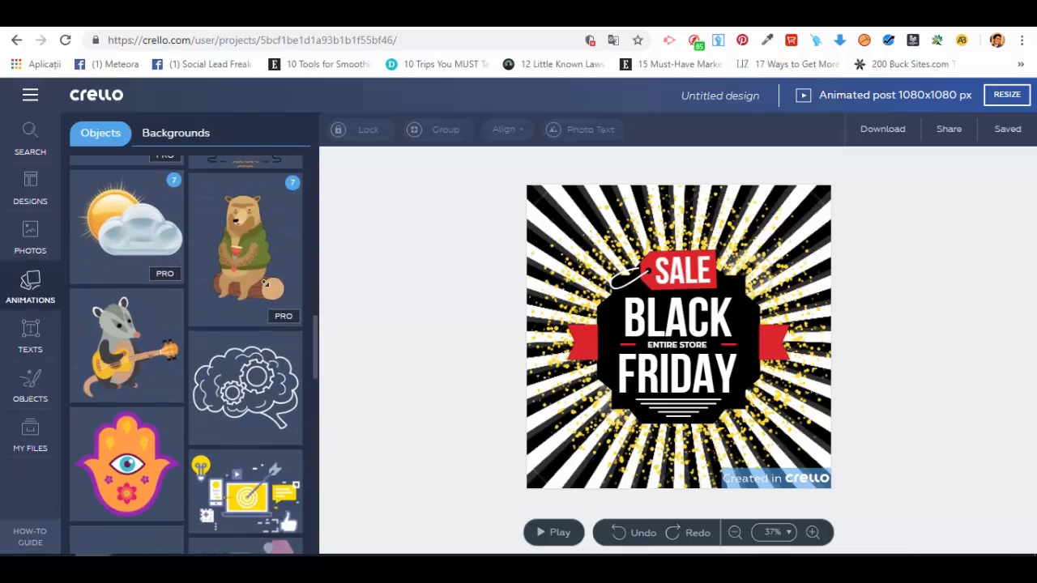
scroll(264, 281, down, 2)
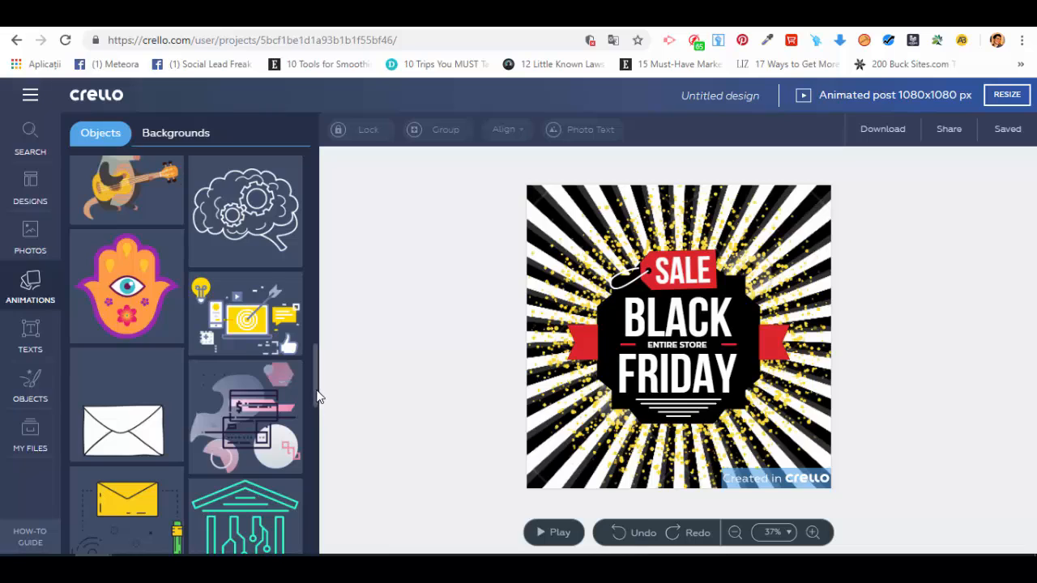
drag(317, 396, 315, 527)
drag(241, 277, 208, 132)
Step: Look through the available animated backgrounds
click(206, 134)
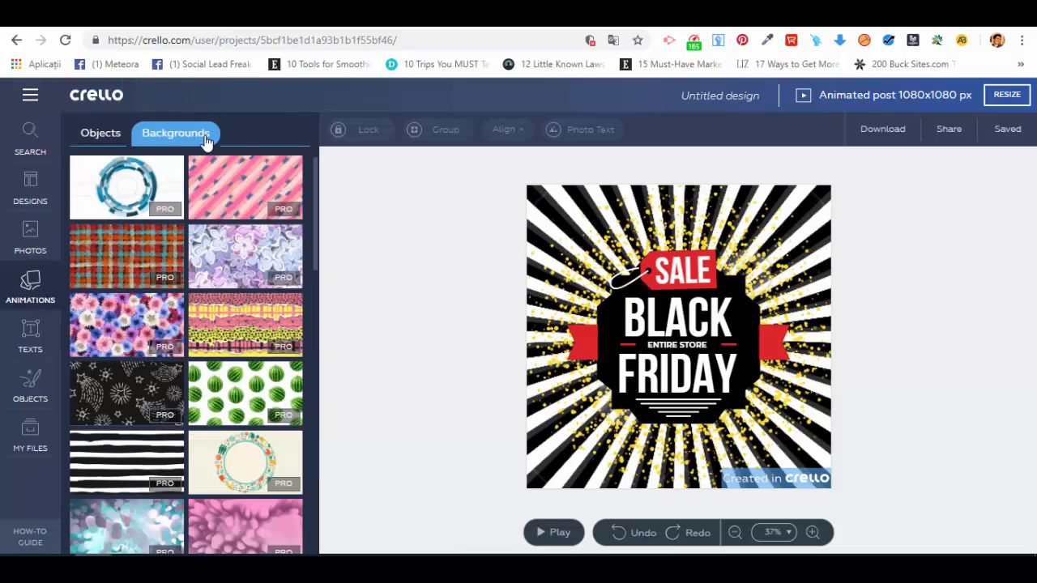
scroll(319, 308, down, 3)
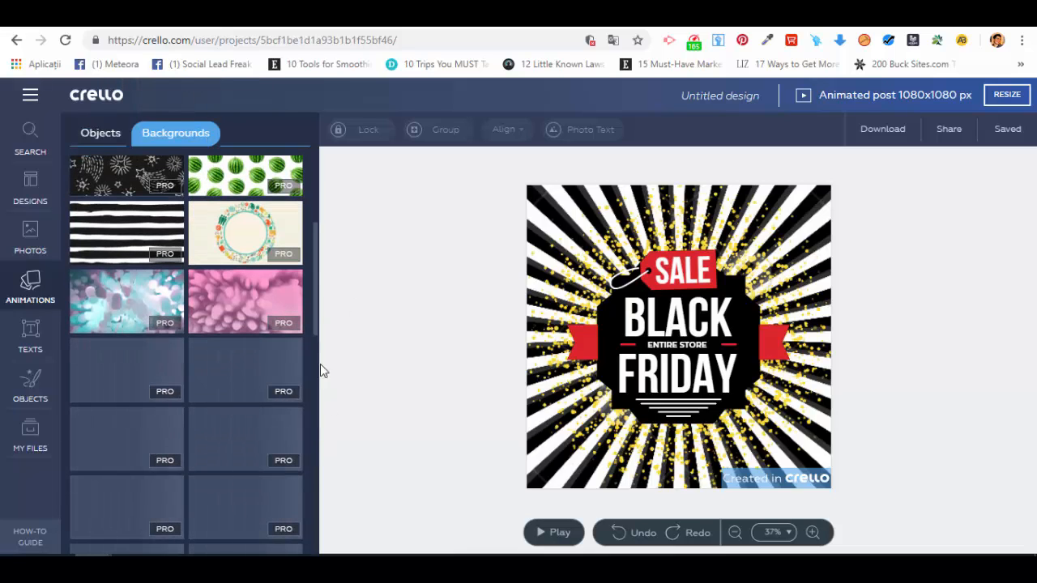
drag(316, 289, 310, 209)
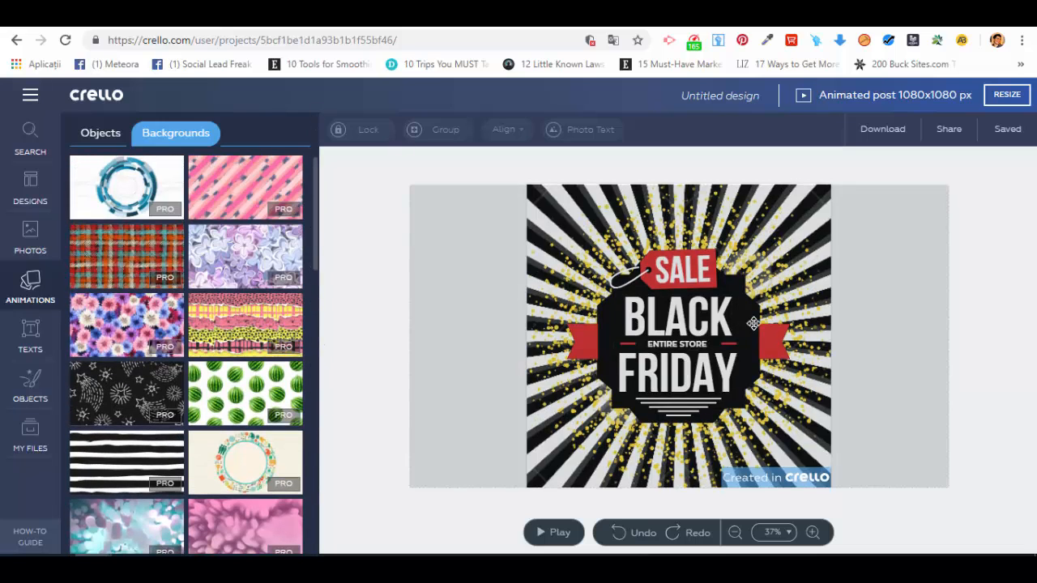
Step: Move the BLACK text past the design's lower right edge and cancel the MP4 download being prepared
drag(703, 319, 841, 412)
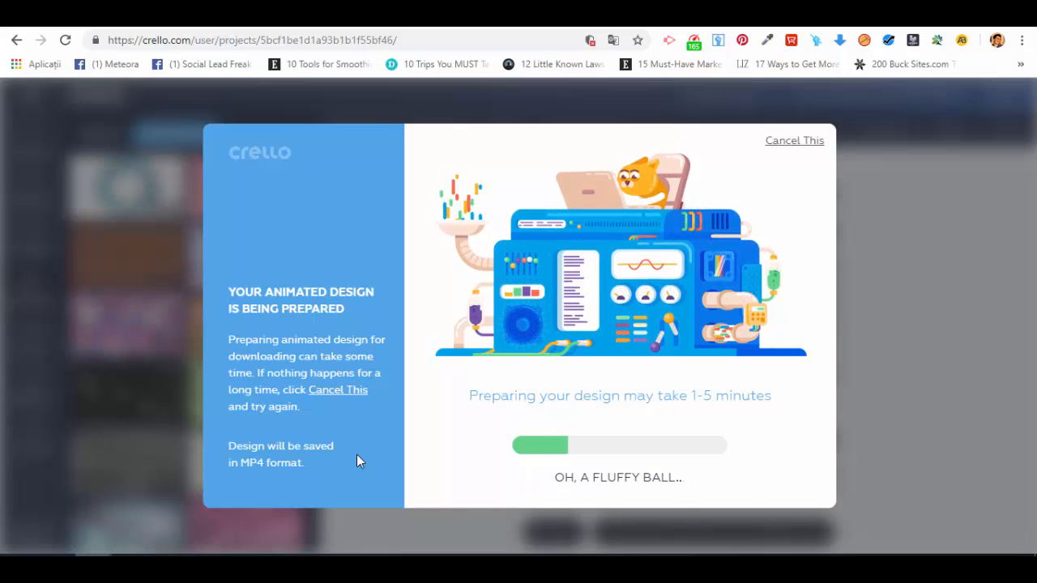
click(805, 144)
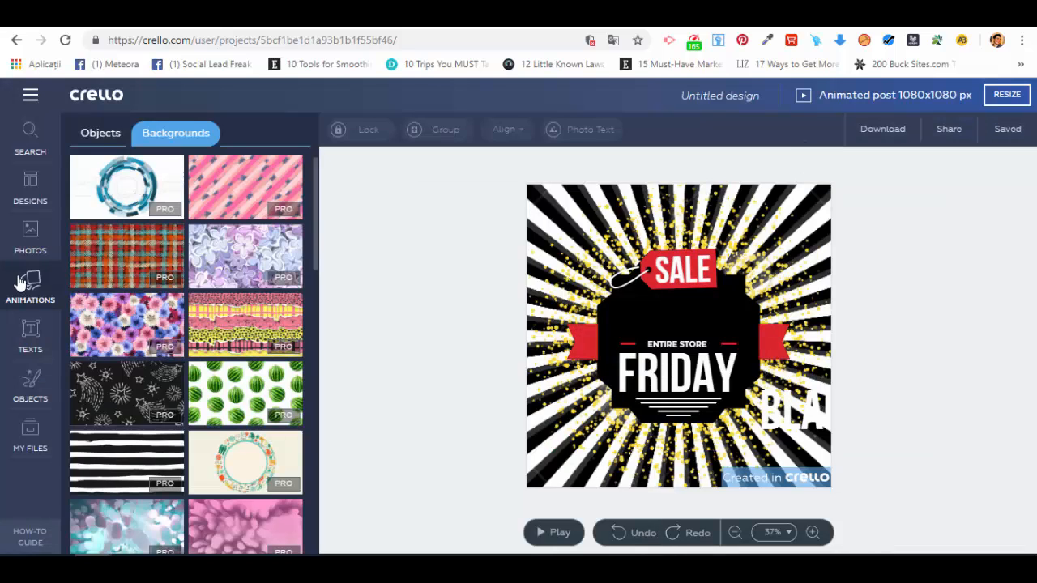
Step: Filter the saved projects to animated designs and open Pinnacle LIVE for editing
click(29, 101)
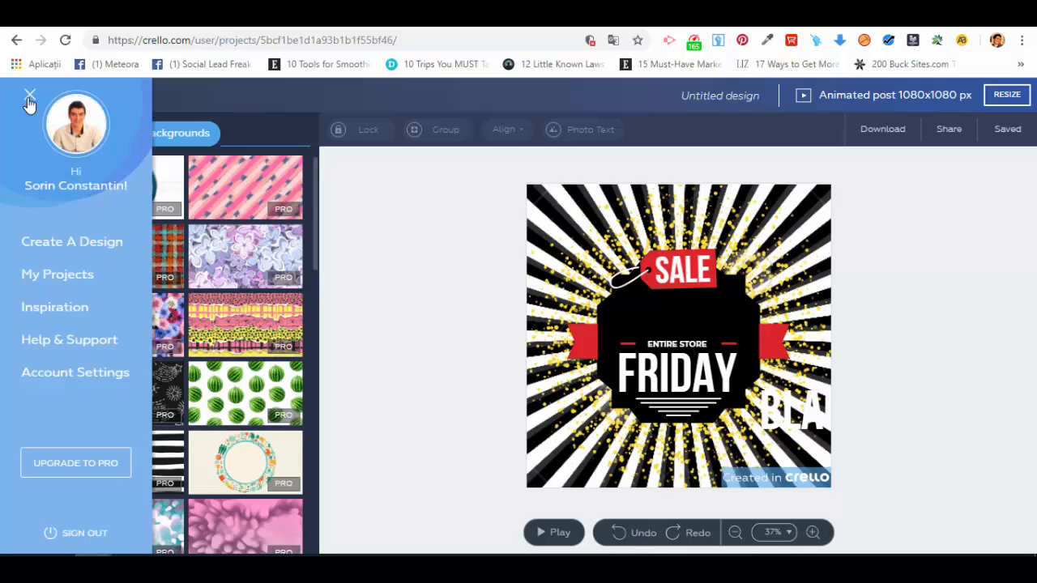
click(29, 102)
click(29, 100)
click(52, 280)
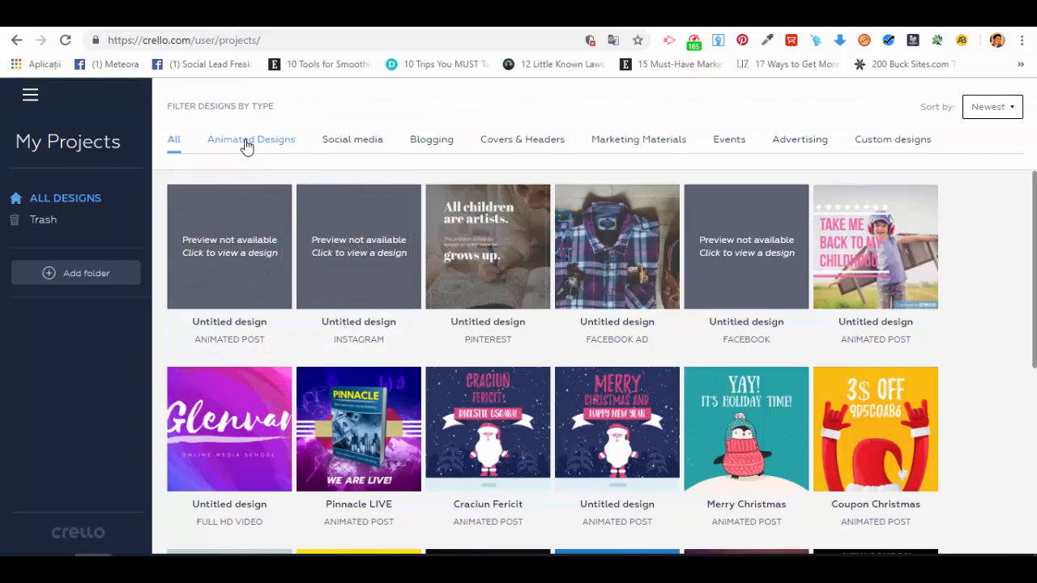
click(247, 144)
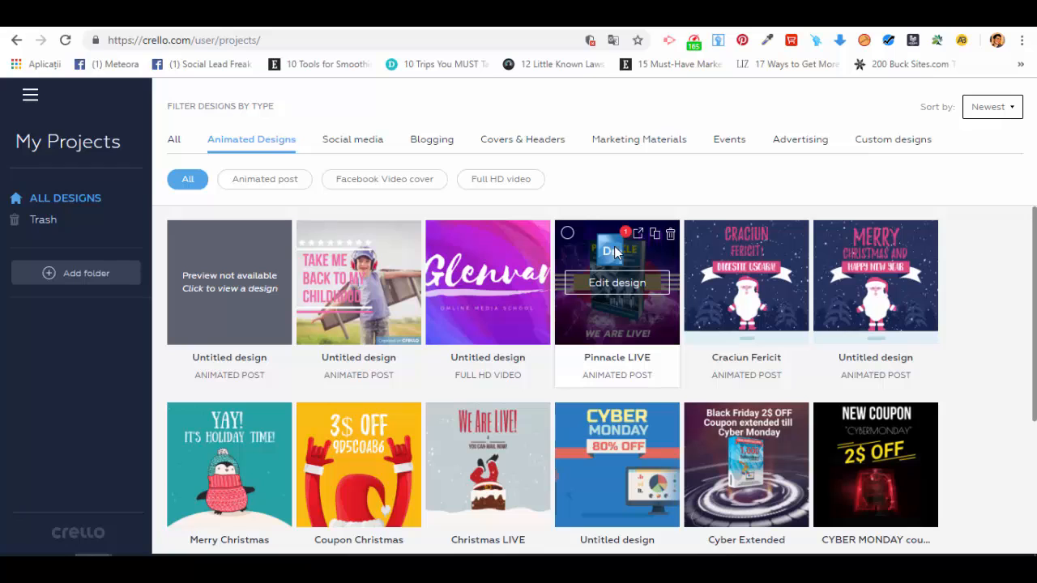
click(624, 285)
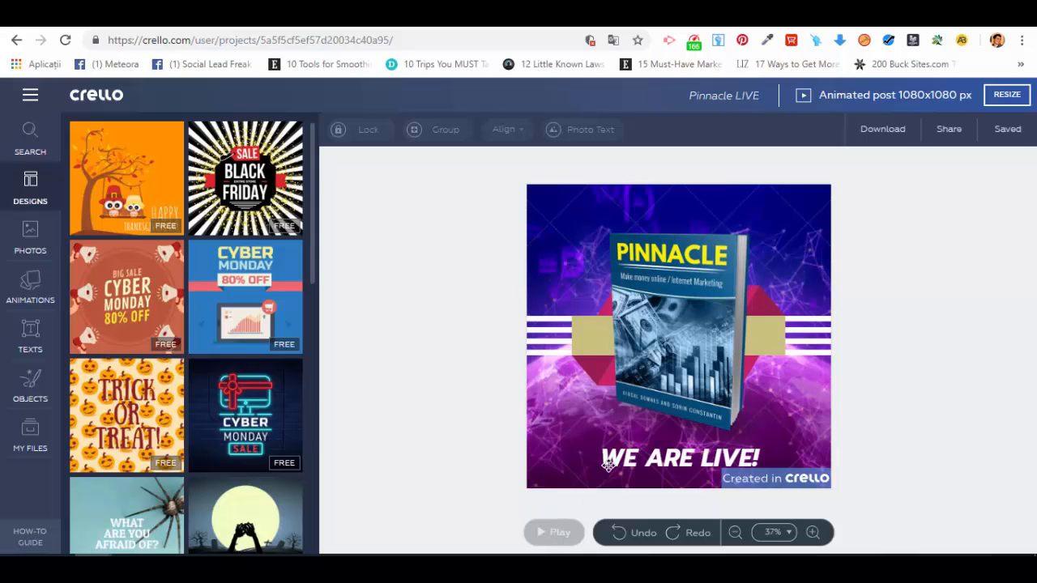
Step: Preview the Pinnacle LIVE animation, check the book image's effect options and clear the selection
click(554, 533)
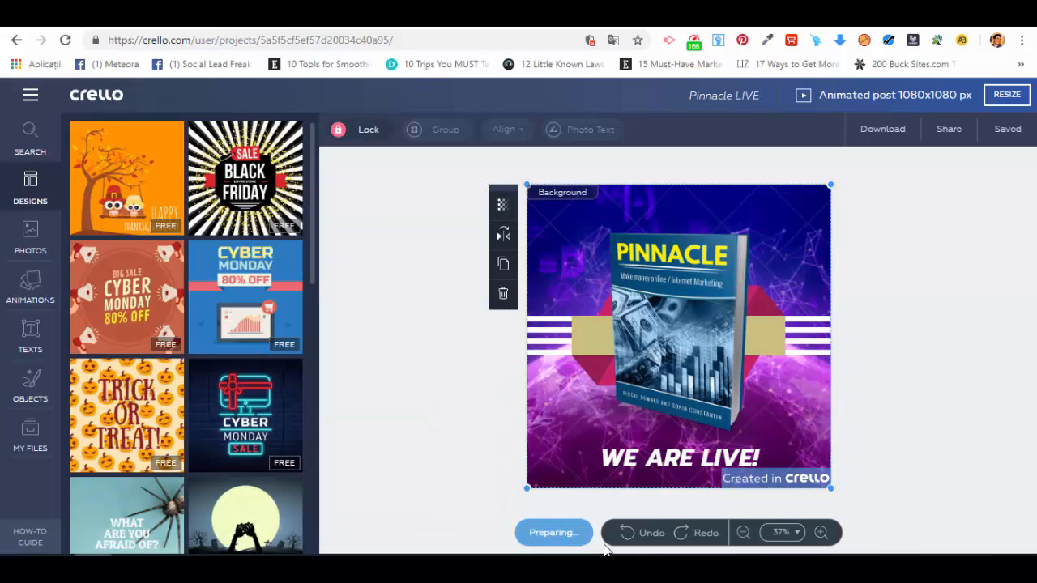
click(554, 532)
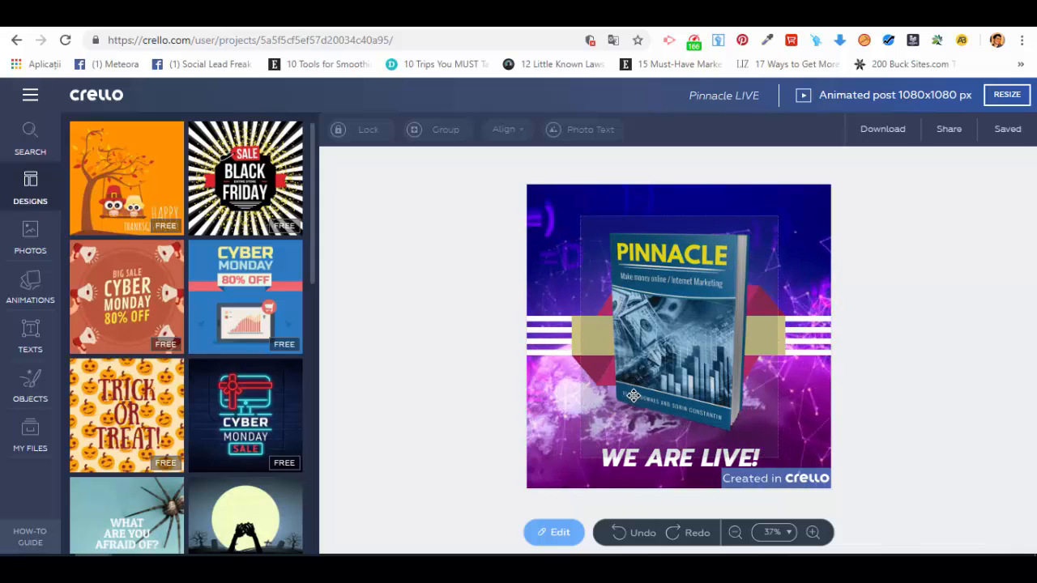
click(576, 437)
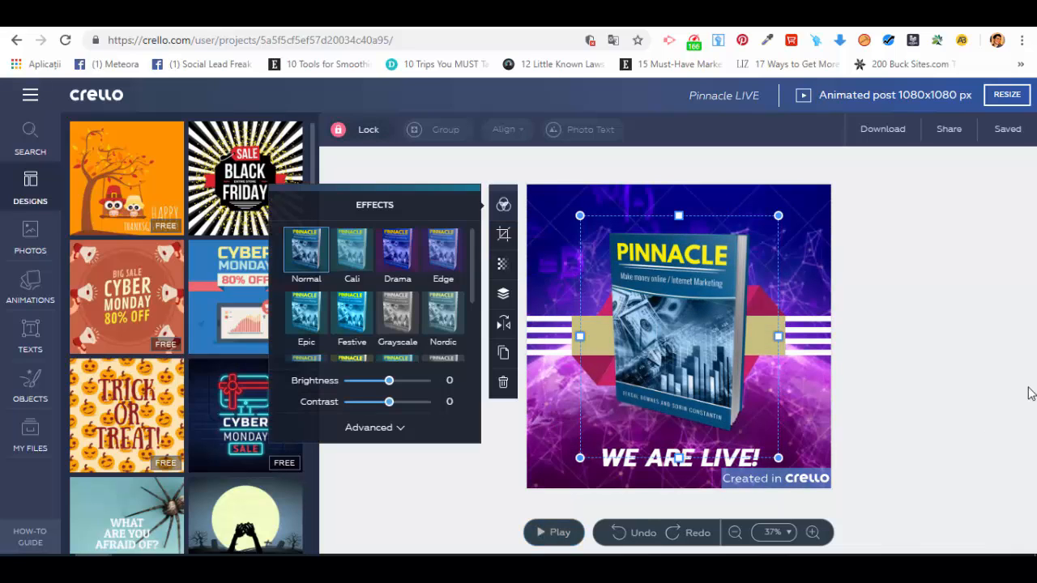
click(927, 332)
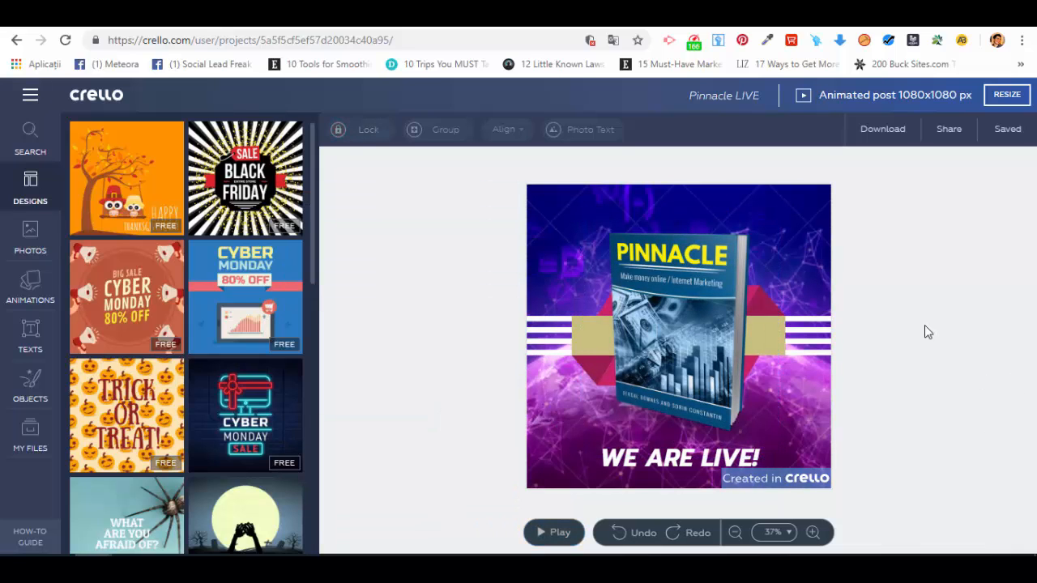